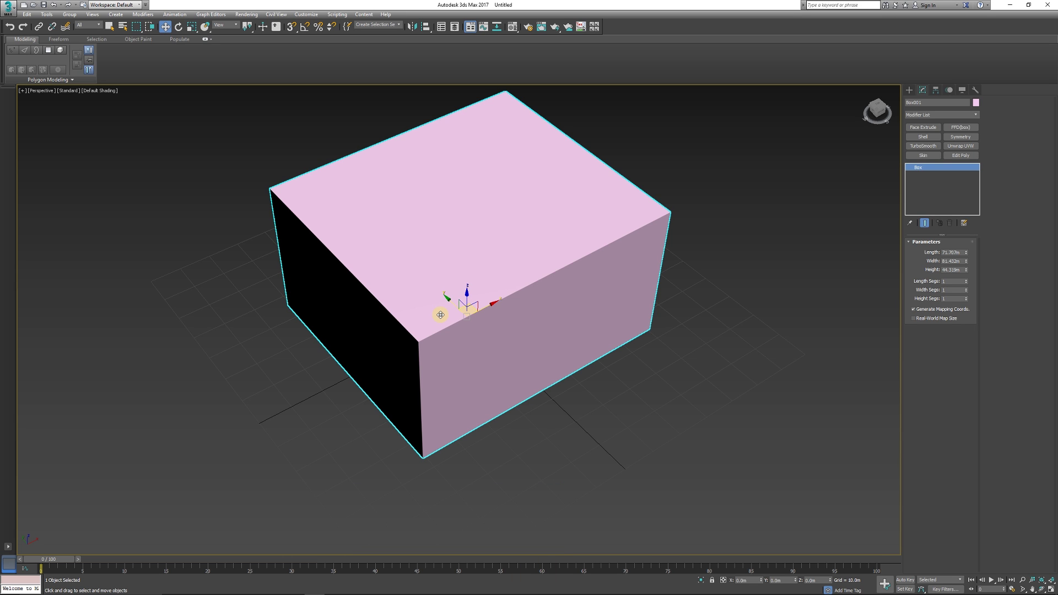
Step: Turn on Edged Faces in the perspective viewport
{"action": "left_click", "coordinate": [106, 91]}
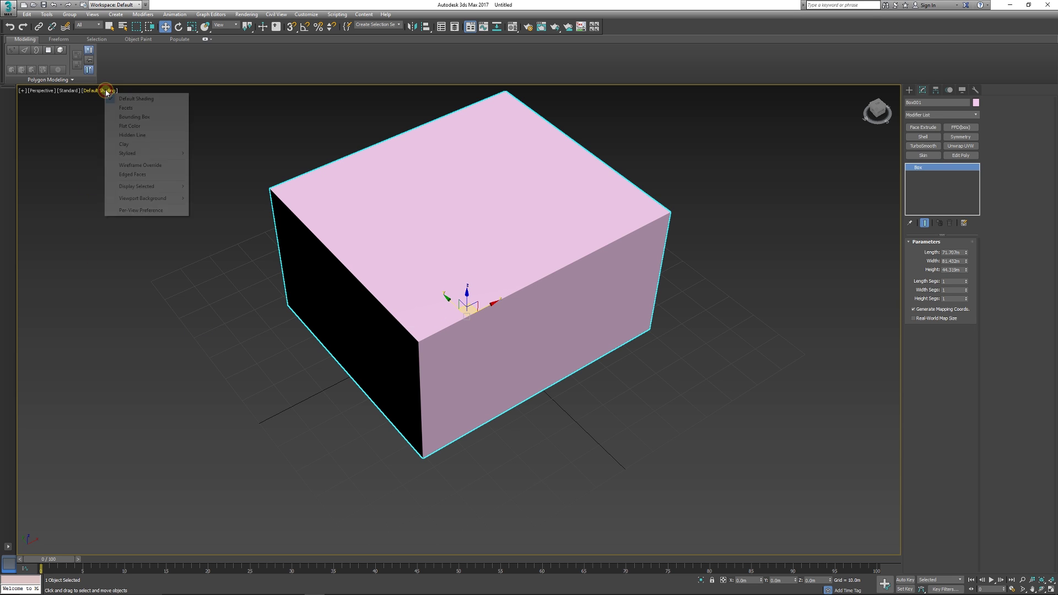
{"action": "left_click", "coordinate": [133, 174]}
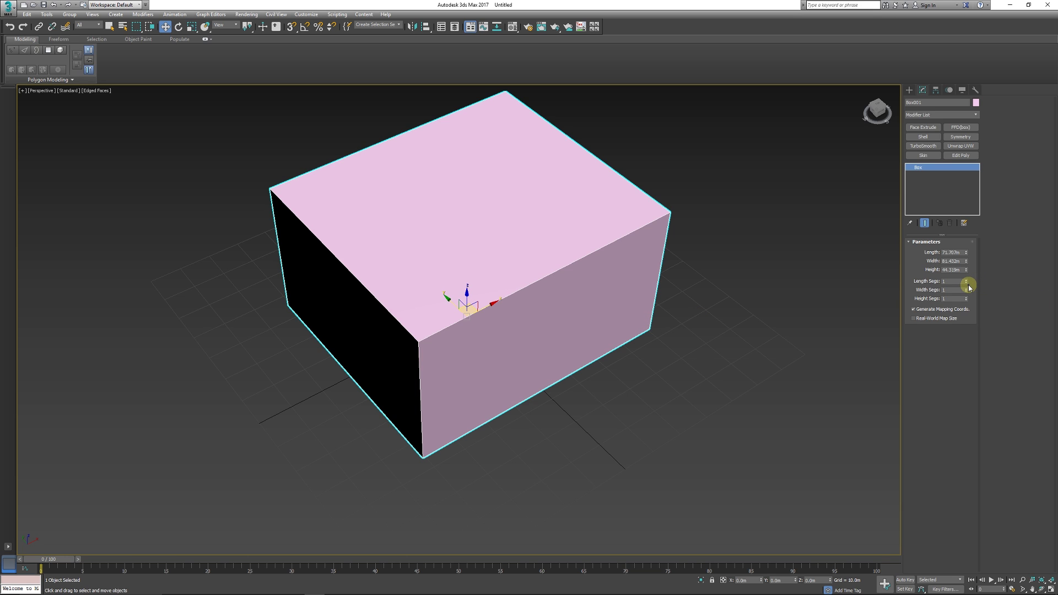
Step: Try much higher length and width segment counts on the box, and reset both to 1
{"action": "left_click_drag", "start_coordinate": [965, 282], "coordinate": [458, 345]}
{"action": "middle_click_drag", "start_coordinate": [458, 345], "coordinate": [477, 334], "text": "alt"}
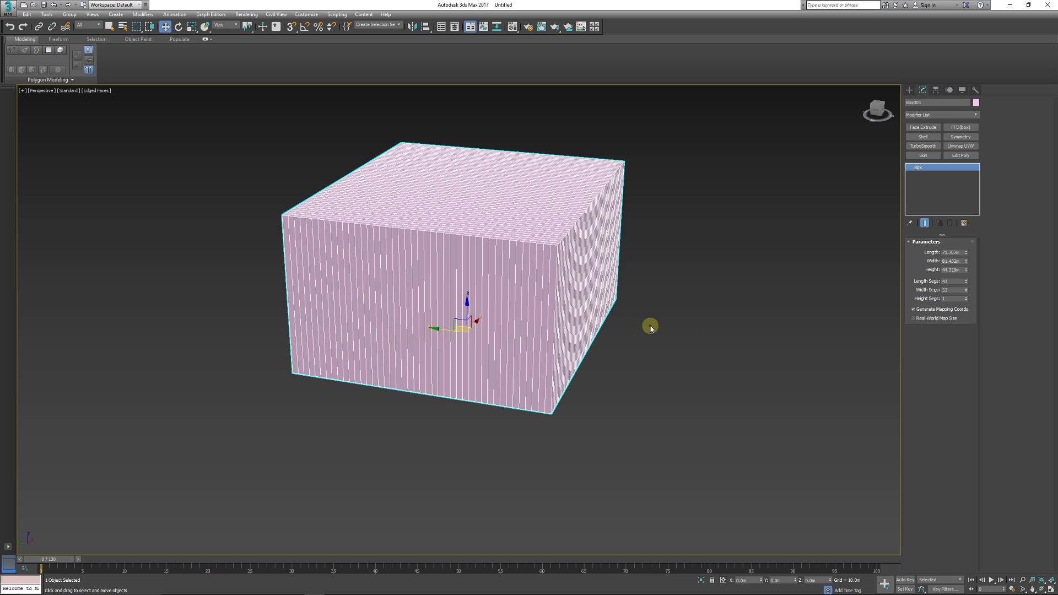
{"action": "right_click", "coordinate": [966, 282]}
{"action": "right_click", "coordinate": [966, 290]}
Step: Convert the box to an Editable Poly
{"action": "middle_click_drag", "start_coordinate": [422, 416], "coordinate": [517, 246], "text": "alt"}
{"action": "right_click", "coordinate": [532, 260]}
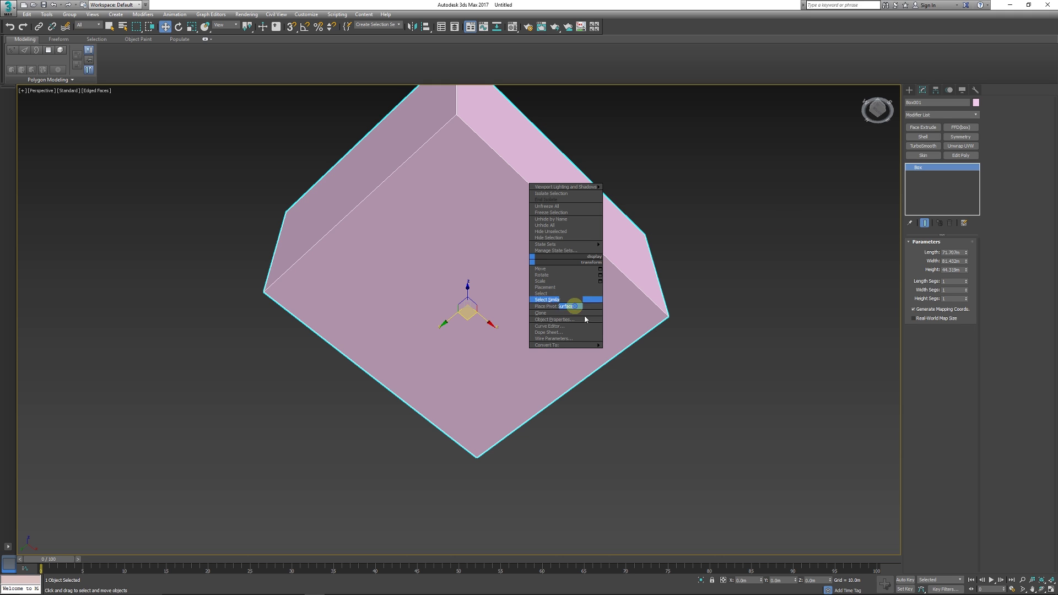
{"action": "mouse_move", "coordinate": [583, 345]}
{"action": "left_click", "coordinate": [627, 350]}
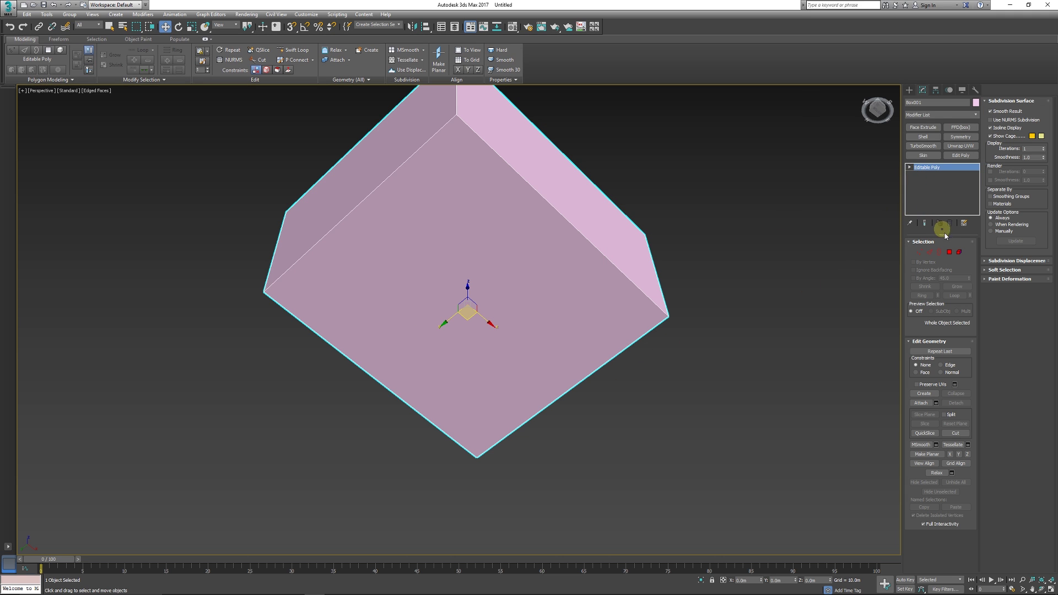
Step: Delete the polygon on the underside of the box
{"action": "left_click", "coordinate": [948, 251]}
{"action": "left_click", "coordinate": [573, 349]}
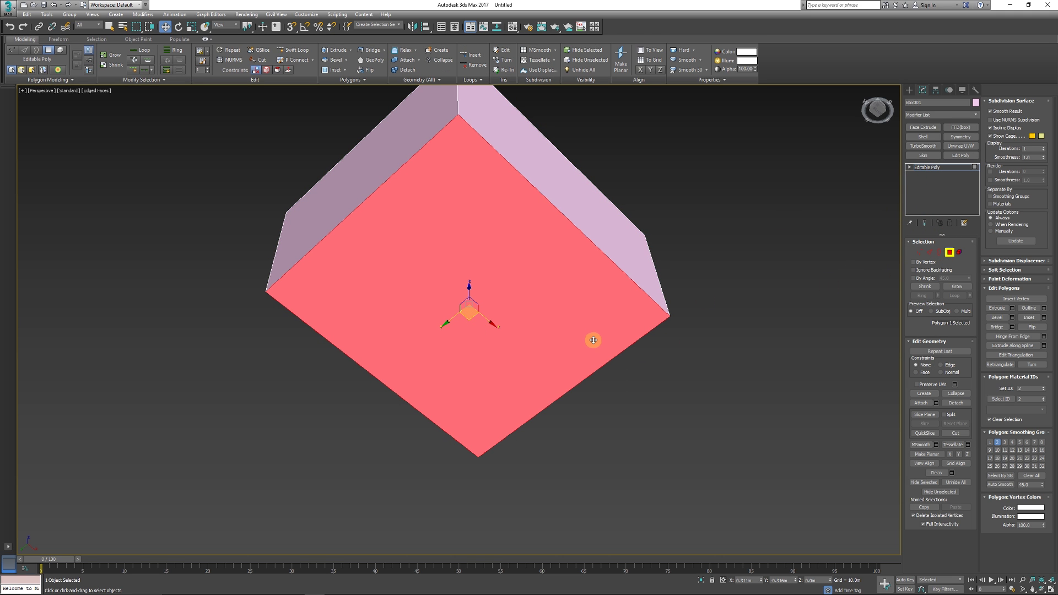
{"action": "key", "text": "Delete"}
{"action": "middle_click_drag", "start_coordinate": [688, 198], "coordinate": [689, 297], "text": "alt"}
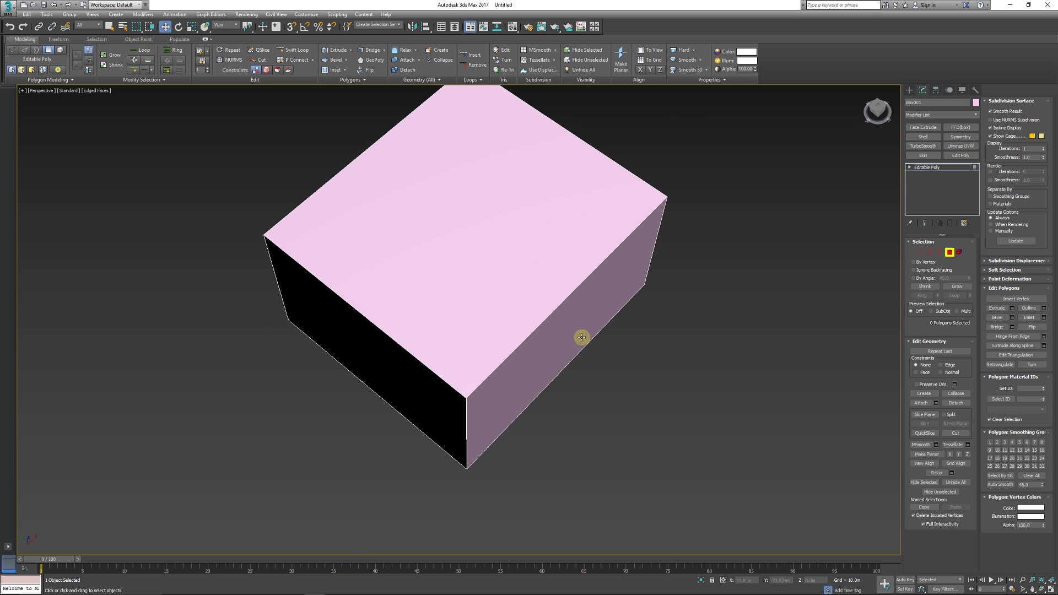
{"action": "middle_click_drag", "start_coordinate": [469, 383], "coordinate": [498, 322], "text": "alt"}
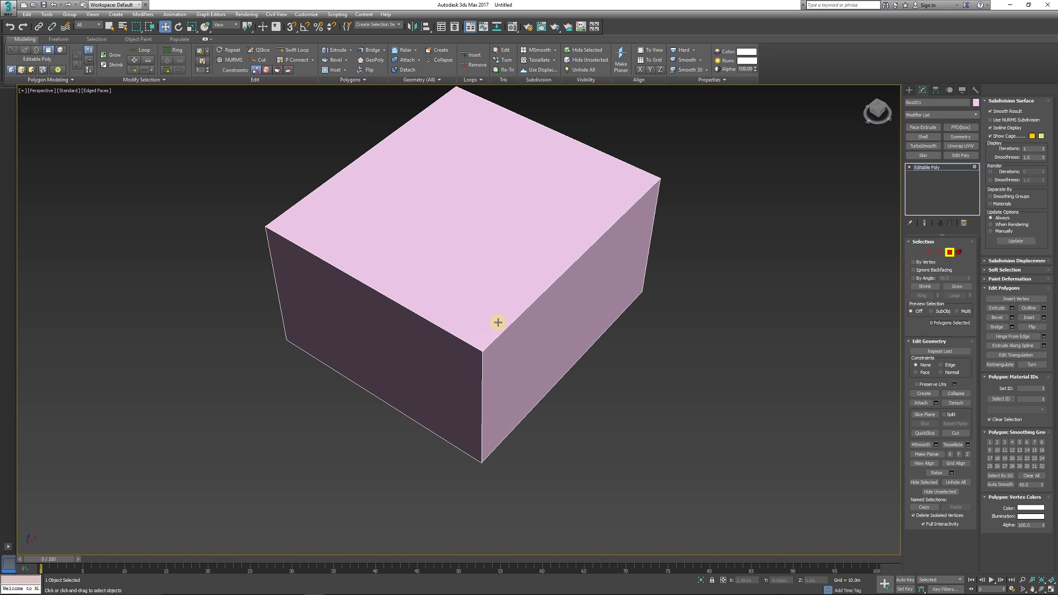
Step: Clone the box along the Y axis as a single independent copy placed against the original
{"action": "scroll", "coordinate": [498, 322], "scroll_direction": "down", "scroll_amount": 2}
{"action": "left_click", "coordinate": [534, 341]}
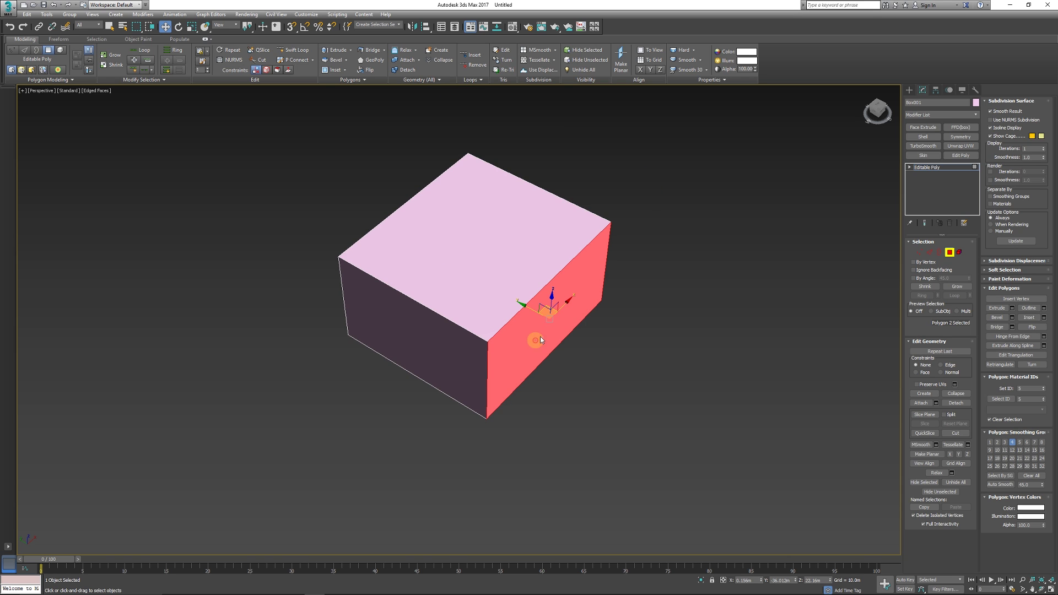
{"action": "left_click", "coordinate": [909, 89]}
{"action": "mouse_move", "coordinate": [450, 302]}
{"action": "left_mouse_down", "text": "shift"}
{"action": "mouse_move", "coordinate": [613, 385]}
{"action": "mouse_move", "coordinate": [592, 384]}
{"action": "left_mouse_up", "text": "shift"}
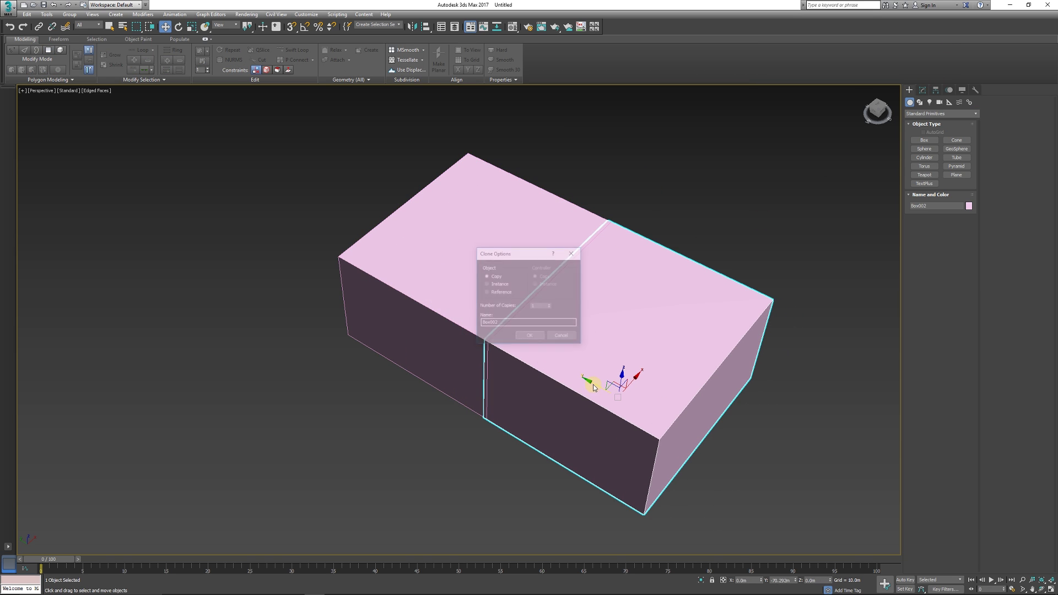
{"action": "left_click", "coordinate": [526, 338]}
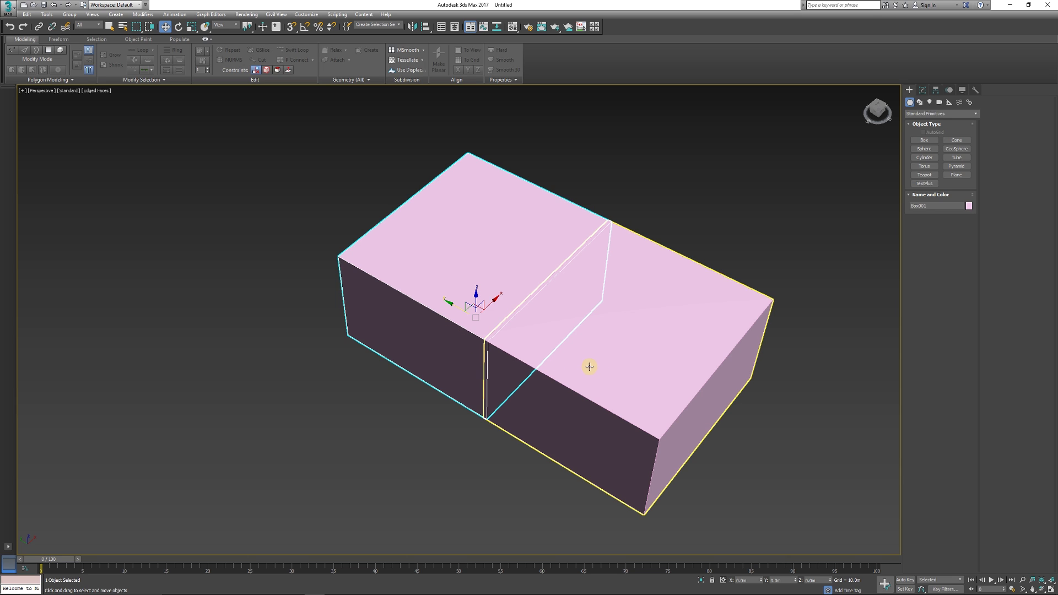
Step: Isolate the original box and delete its side polygon that faces the copy
{"action": "left_click", "coordinate": [700, 580]}
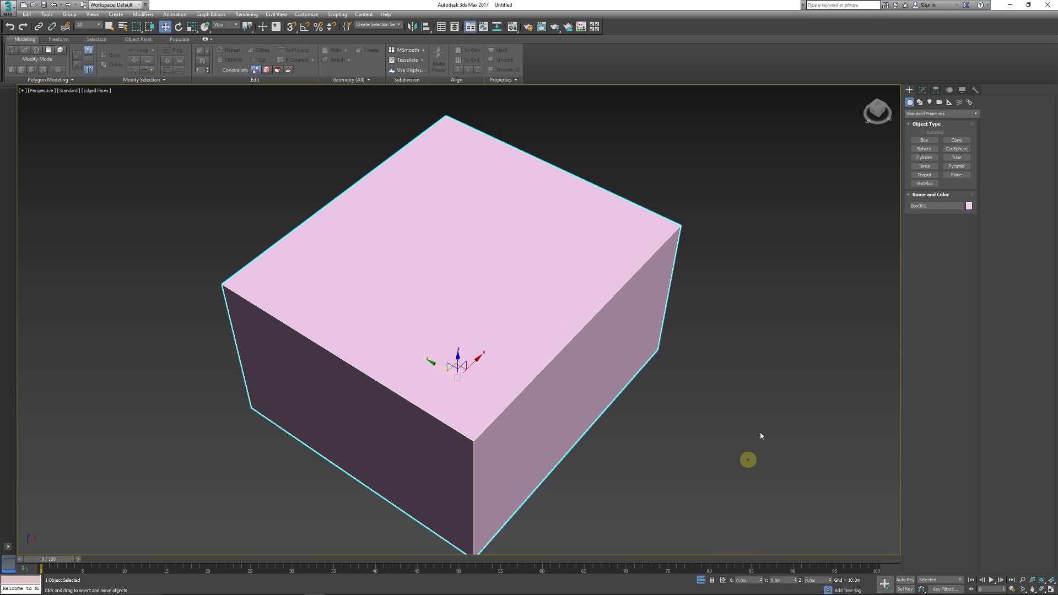
{"action": "left_click", "coordinate": [922, 90]}
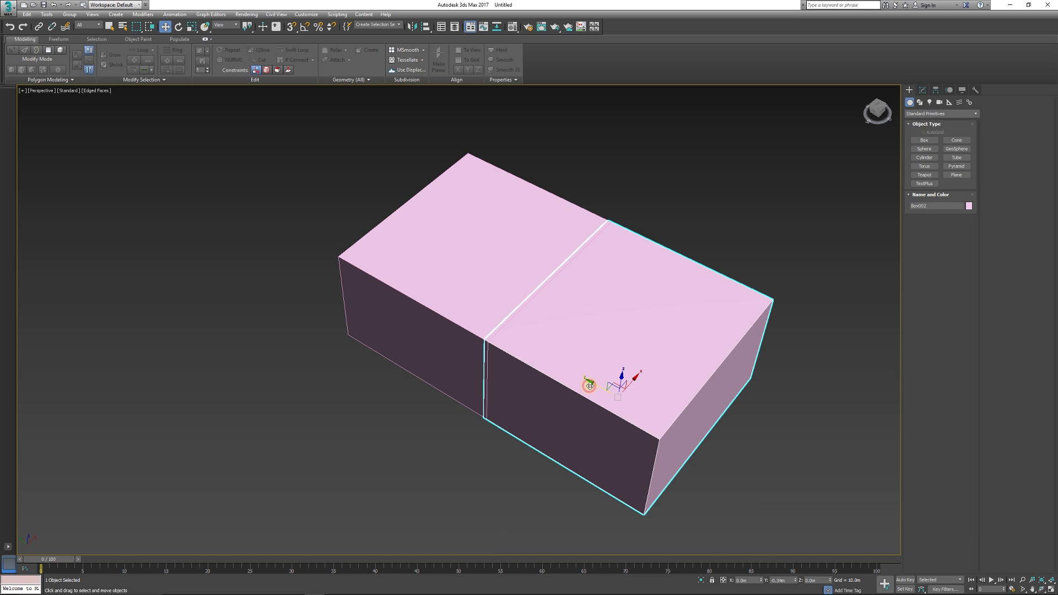
Step: Try nudging the copy and sliding the original box along the Y axis, and undo the moves
{"action": "left_click_drag", "start_coordinate": [590, 379], "coordinate": [574, 403]}
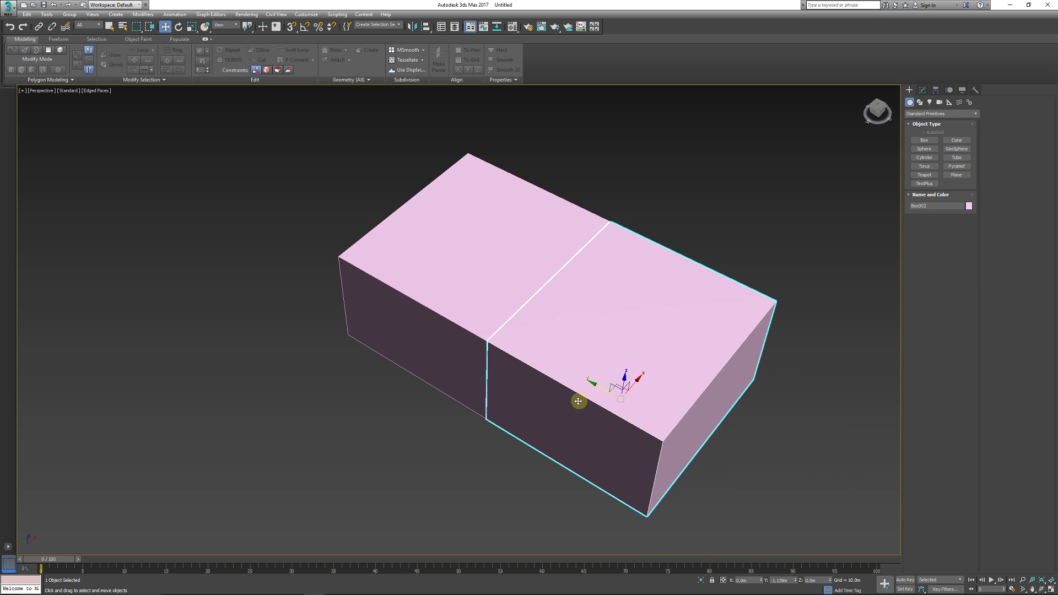
{"action": "left_click", "coordinate": [266, 457]}
{"action": "left_click", "coordinate": [439, 306]}
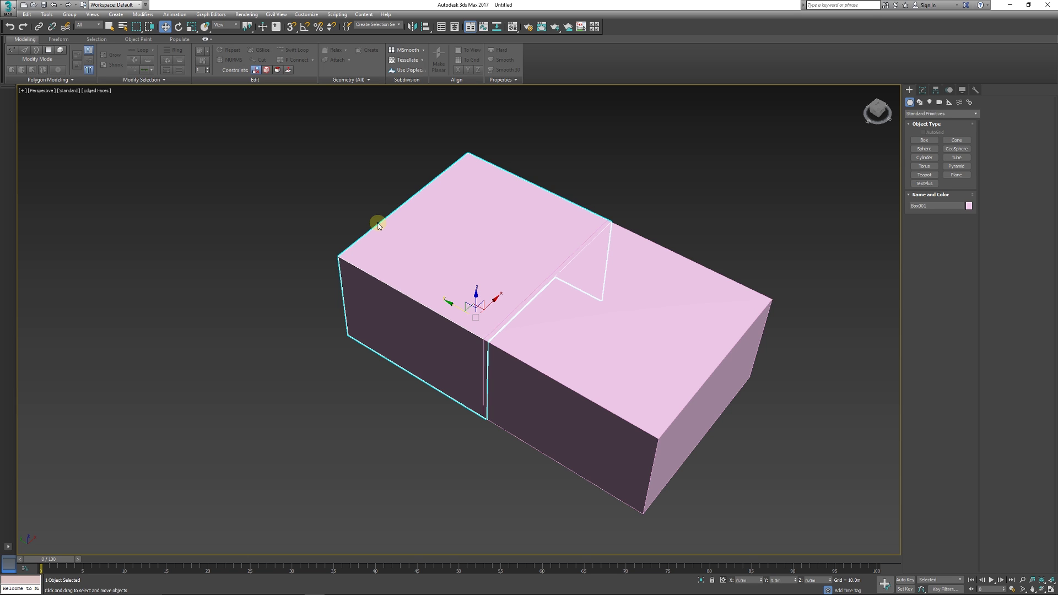
{"action": "left_click_drag", "start_coordinate": [450, 303], "coordinate": [385, 288]}
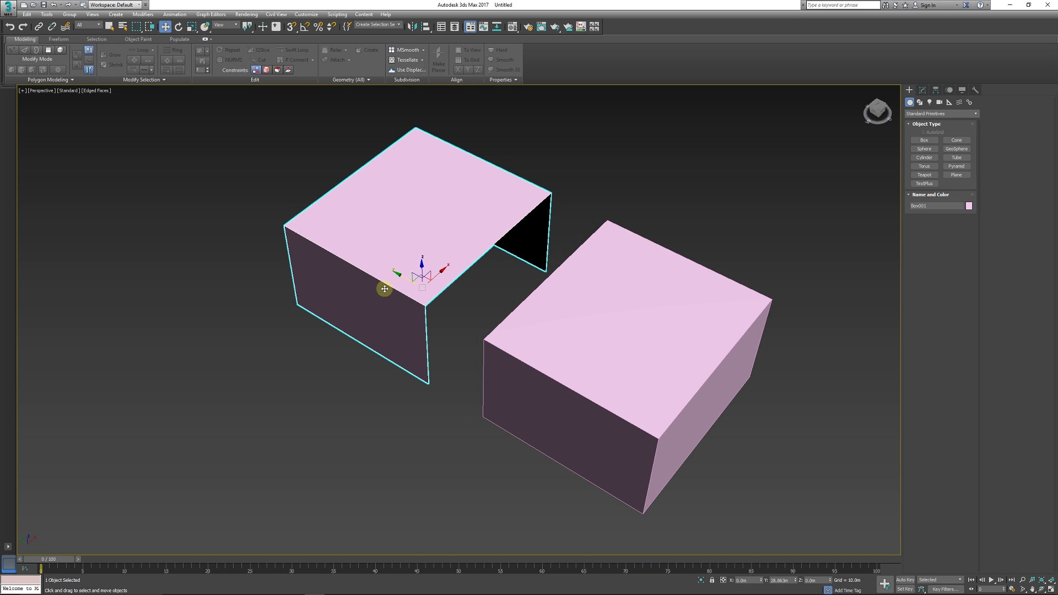
{"action": "key", "text": "ctrl+z"}
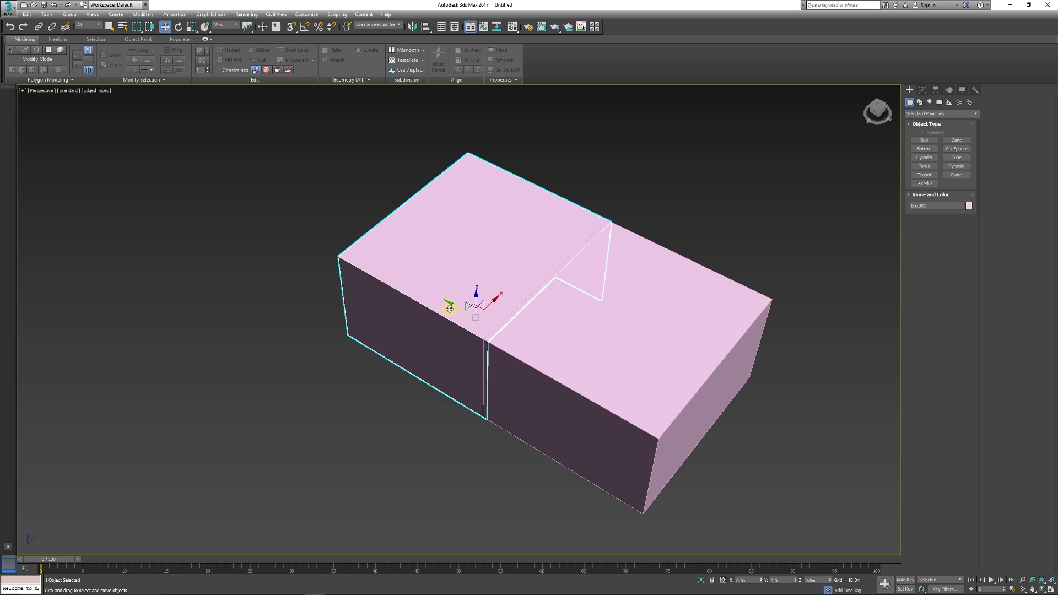
Step: Move the original box about 12 m along the Y axis to leave a gap to the copy
{"action": "scroll", "coordinate": [436, 302], "scroll_direction": "down", "scroll_amount": 10}
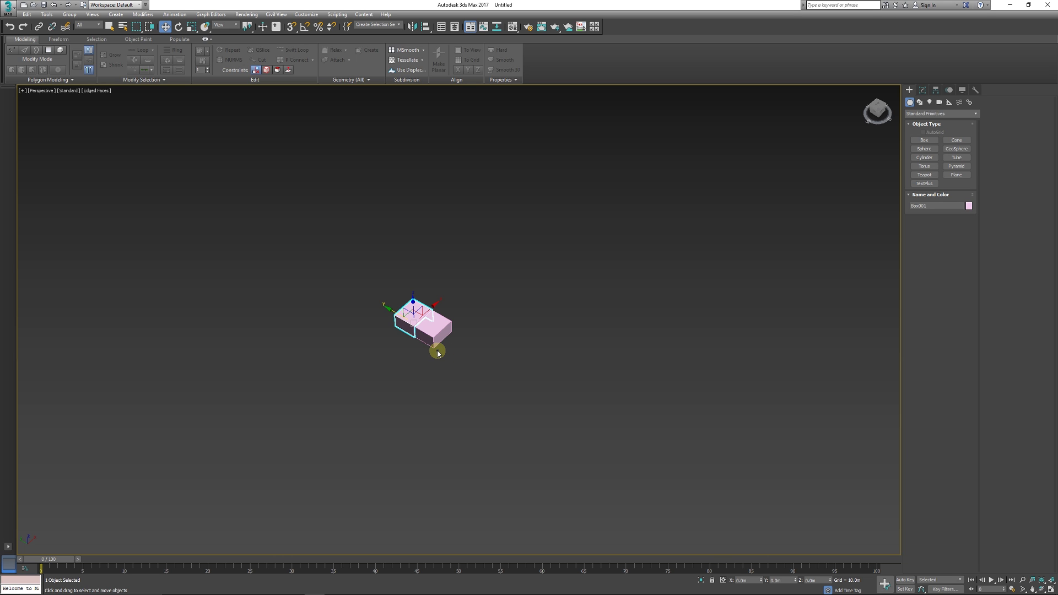
{"action": "scroll", "coordinate": [438, 353], "scroll_direction": "up", "scroll_amount": 6}
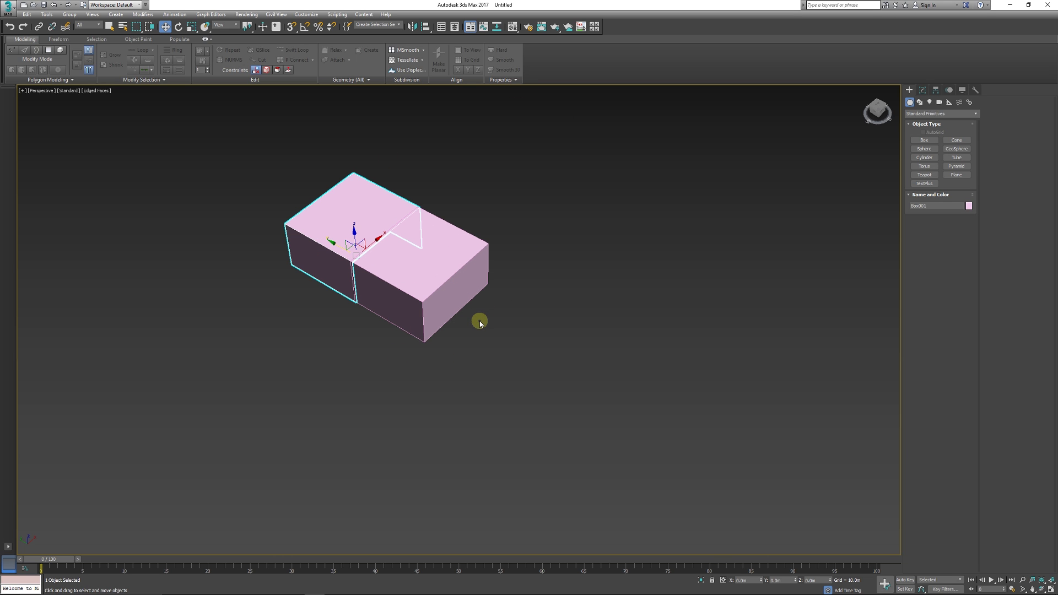
{"action": "mouse_move", "coordinate": [399, 371]}
{"action": "middle_mouse_down", "text": "alt"}
{"action": "mouse_move", "coordinate": [427, 283]}
{"action": "mouse_move", "coordinate": [391, 369]}
{"action": "middle_mouse_up", "text": "alt"}
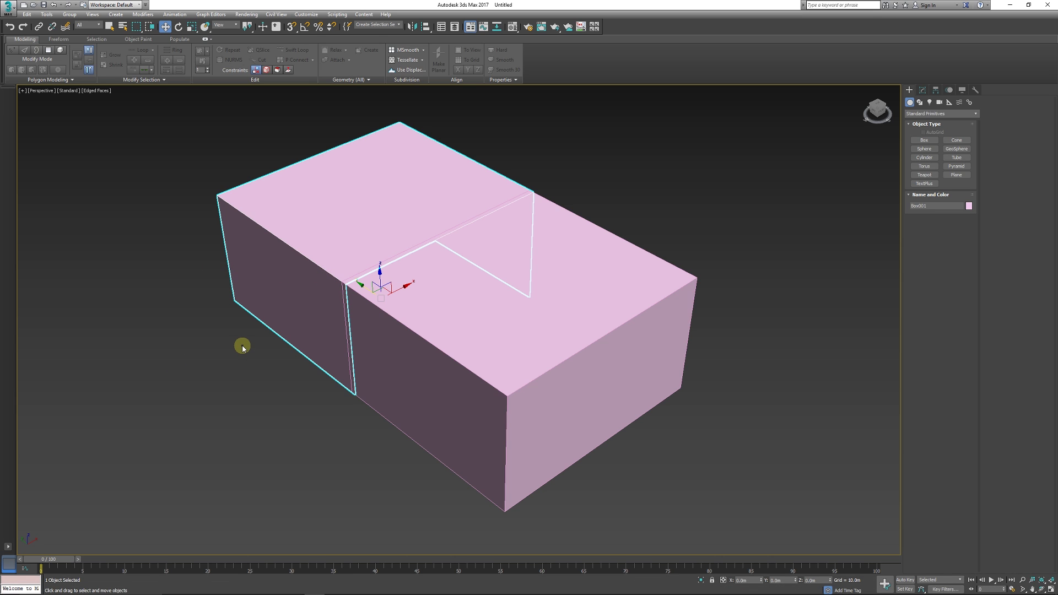
{"action": "left_click_drag", "start_coordinate": [361, 283], "coordinate": [311, 298]}
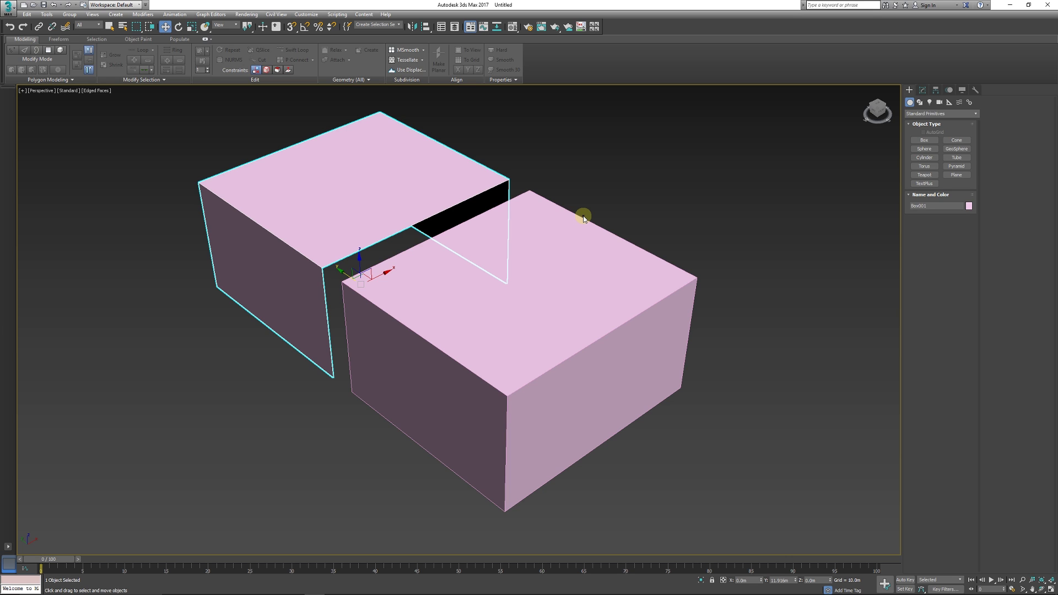
Step: Attach the copied box to the original box as one editable poly object
{"action": "left_click", "coordinate": [922, 90]}
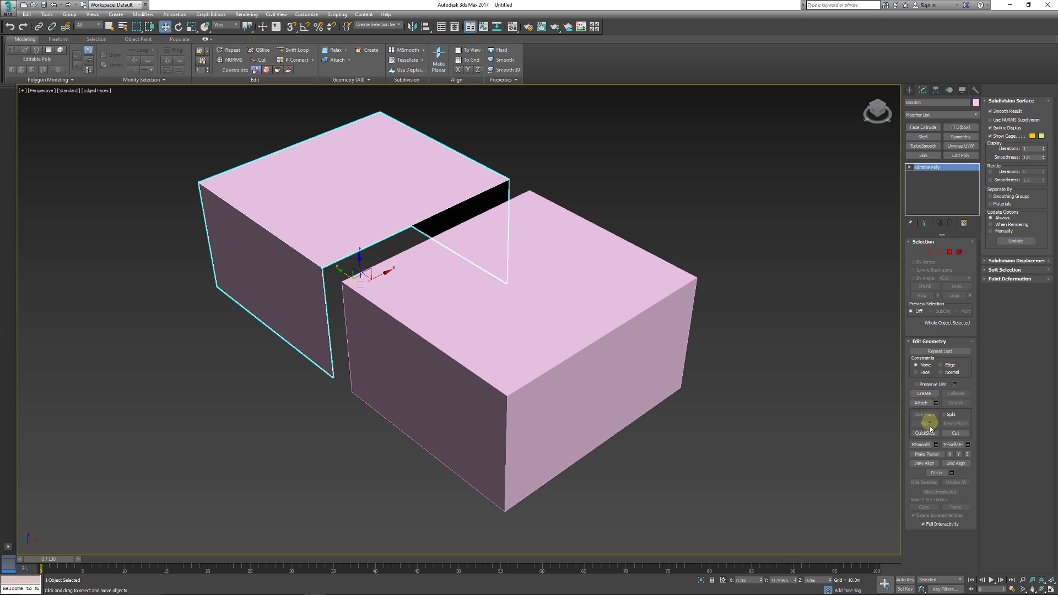
{"action": "left_click", "coordinate": [921, 403]}
{"action": "left_click", "coordinate": [676, 300]}
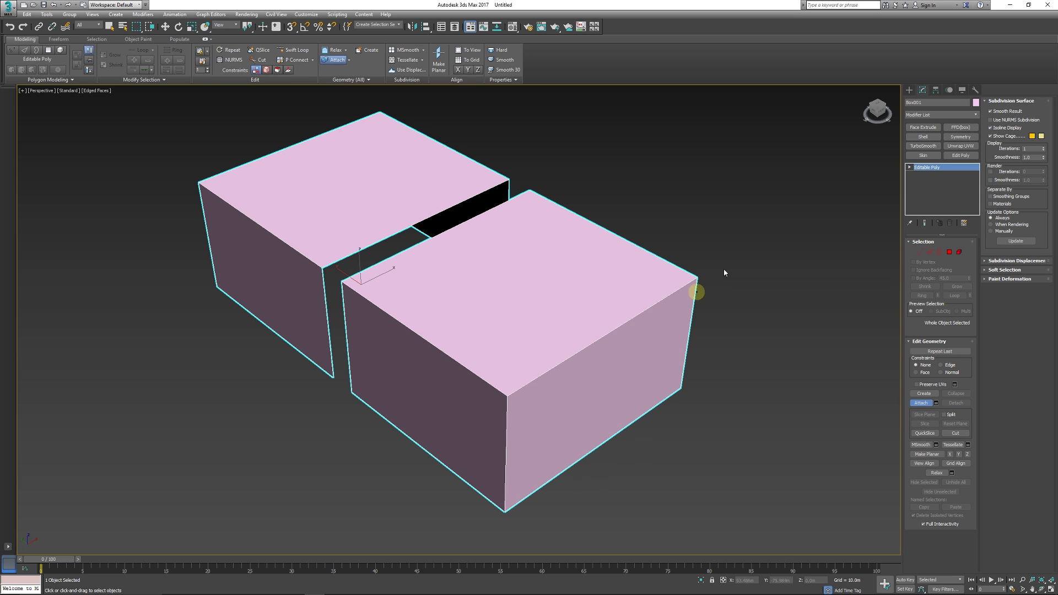
Step: Open the attached boxes in the UV editor with an Unwrap UVW modifier, select all polygons and clear the selection
{"action": "key", "text": "u"}
{"action": "key", "text": "ctrl+e"}
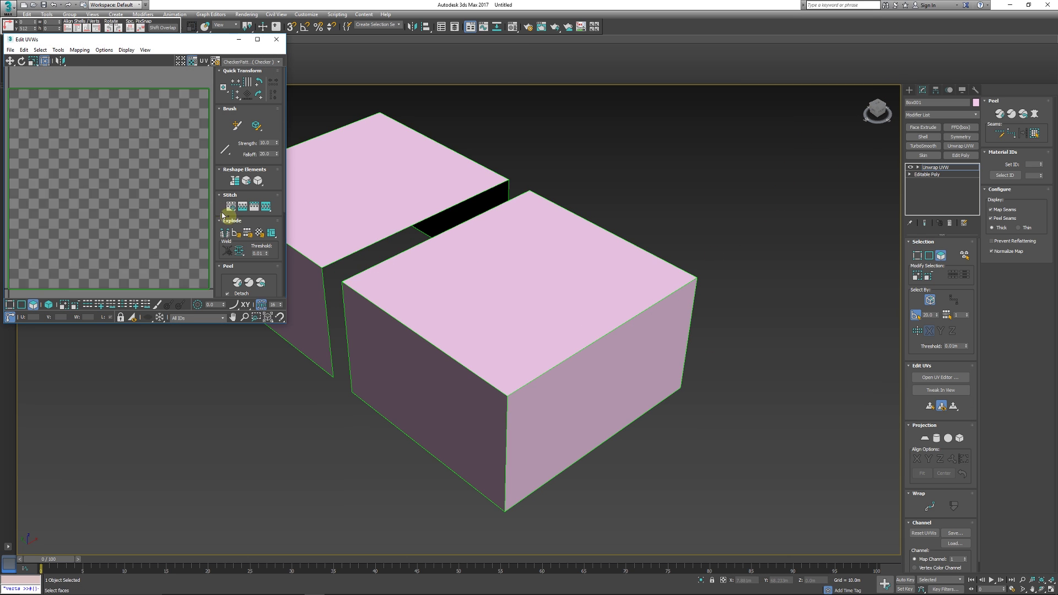
{"action": "scroll", "coordinate": [152, 180], "scroll_direction": "down", "scroll_amount": 3}
{"action": "key", "text": "ctrl+a"}
{"action": "middle_click_drag", "start_coordinate": [371, 334], "coordinate": [412, 336]}
{"action": "scroll", "coordinate": [176, 242], "scroll_direction": "up", "scroll_amount": 4}
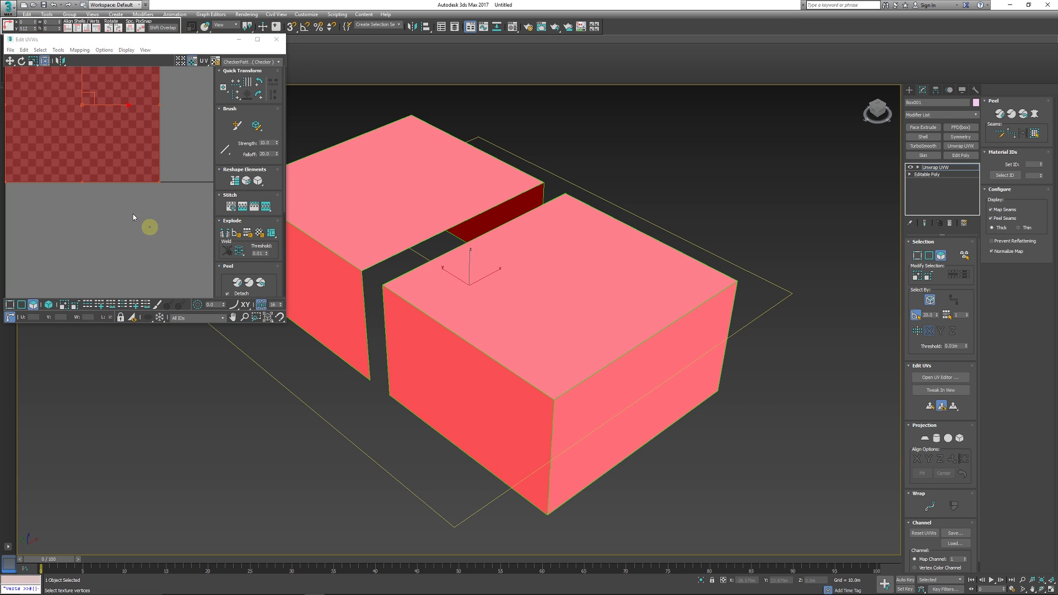
{"action": "key", "text": "z"}
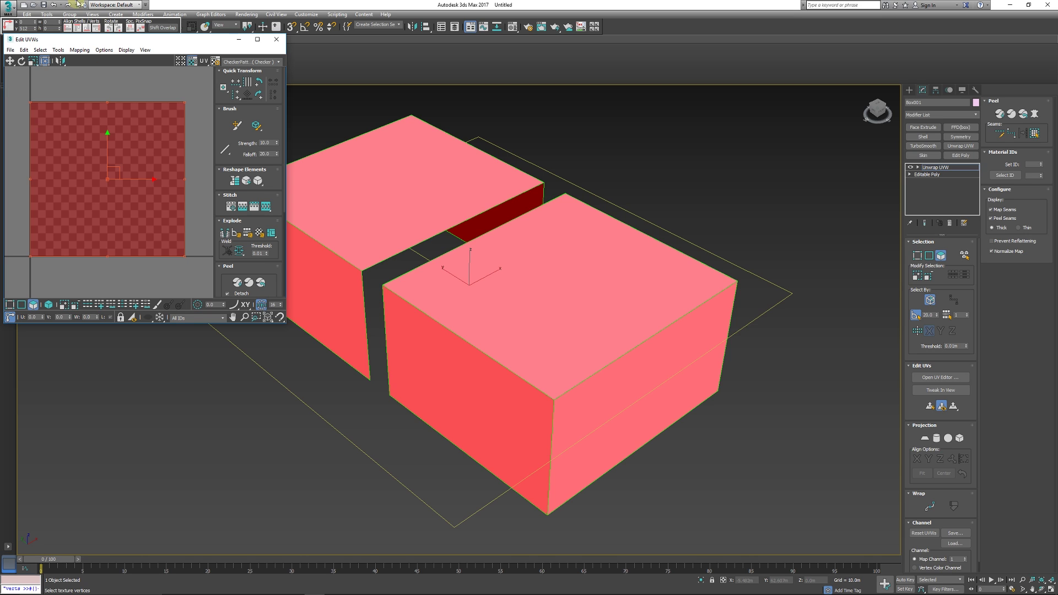
{"action": "scroll", "coordinate": [137, 192], "scroll_direction": "down", "scroll_amount": 2}
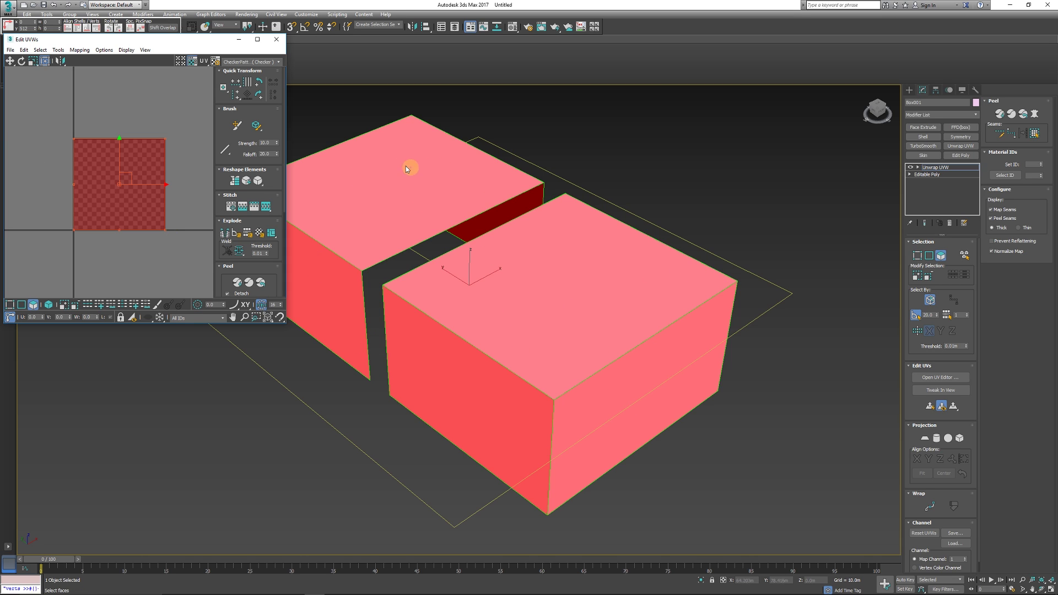
{"action": "scroll", "coordinate": [416, 386], "scroll_direction": "down", "scroll_amount": 5}
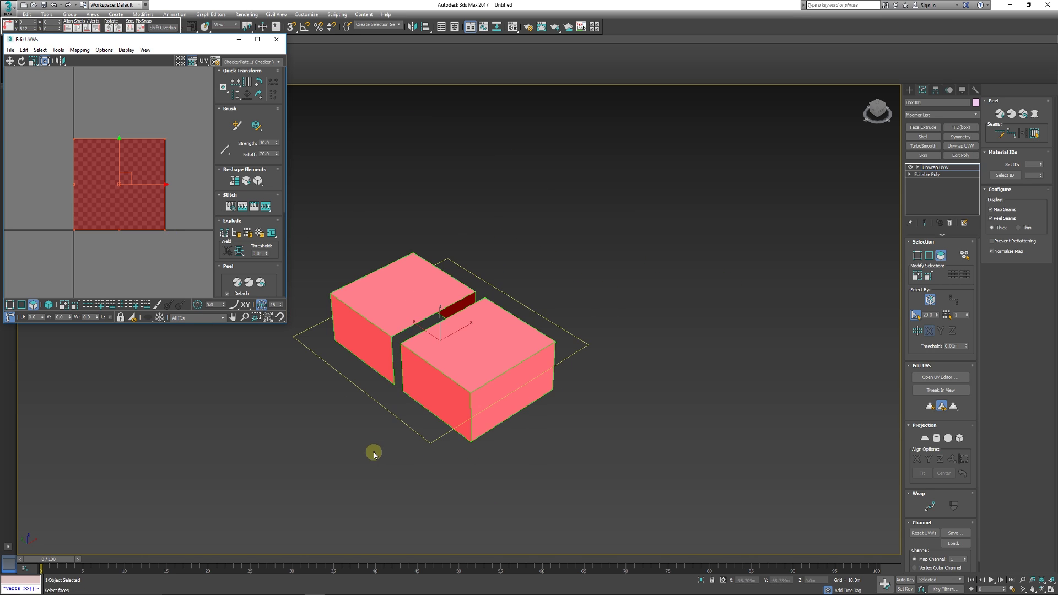
{"action": "left_click", "coordinate": [373, 449]}
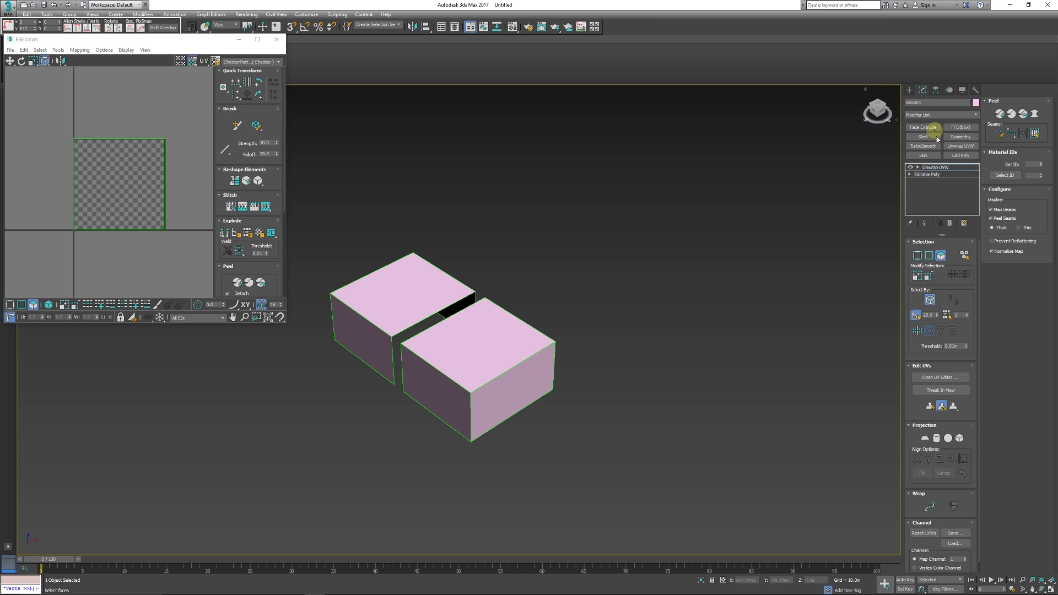
Step: Create a sphere with a radius of about 78 m beside the boxes
{"action": "left_click", "coordinate": [909, 91]}
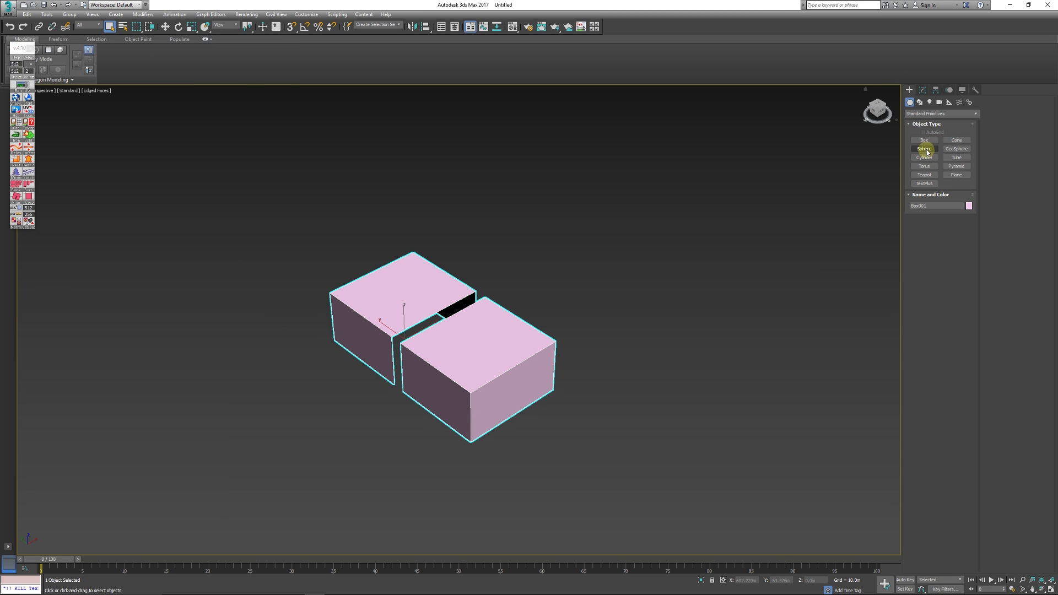
{"action": "left_click", "coordinate": [923, 149]}
{"action": "left_click_drag", "start_coordinate": [258, 369], "coordinate": [388, 463]}
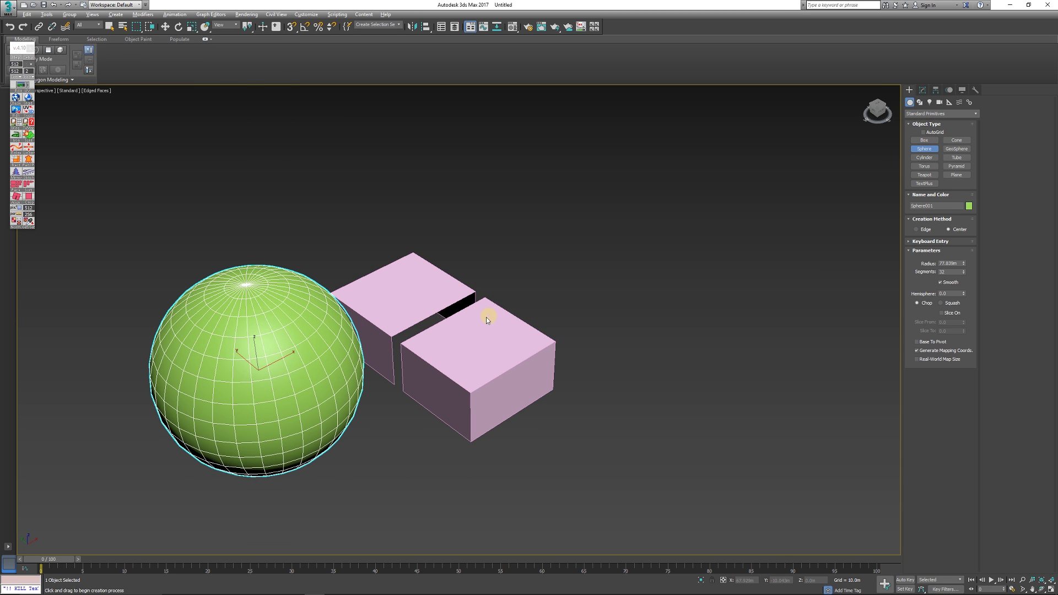
Step: Attach the sphere to the editable poly containing the two boxes
{"action": "mouse_move", "coordinate": [425, 338]}
{"action": "middle_mouse_down", "text": "alt"}
{"action": "mouse_move", "coordinate": [402, 345]}
{"action": "mouse_move", "coordinate": [473, 309]}
{"action": "middle_mouse_up", "text": "alt"}
{"action": "left_click", "coordinate": [909, 88]}
{"action": "left_click", "coordinate": [922, 90]}
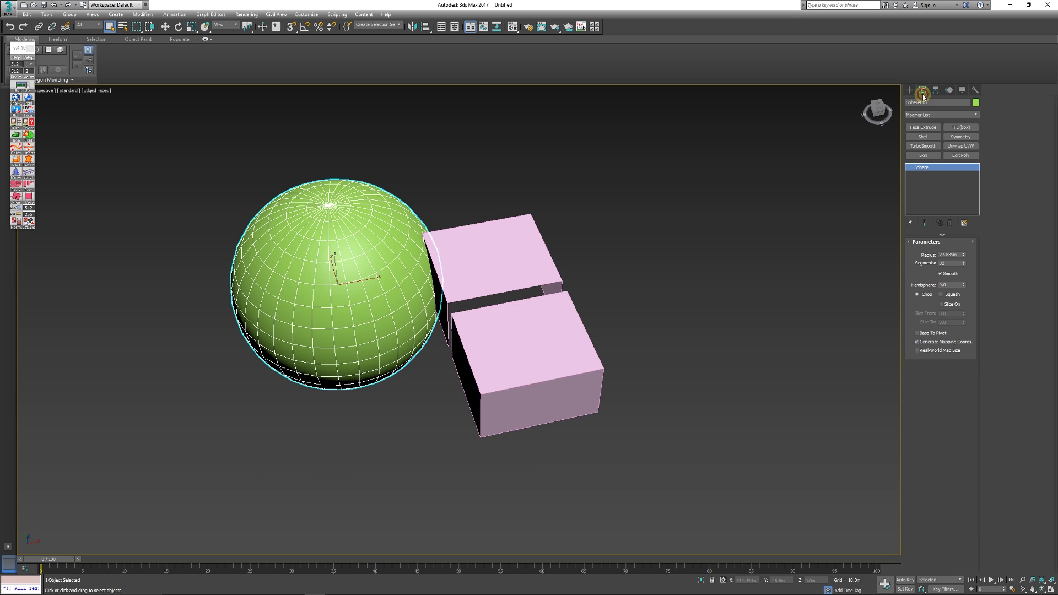
{"action": "left_click", "coordinate": [519, 333]}
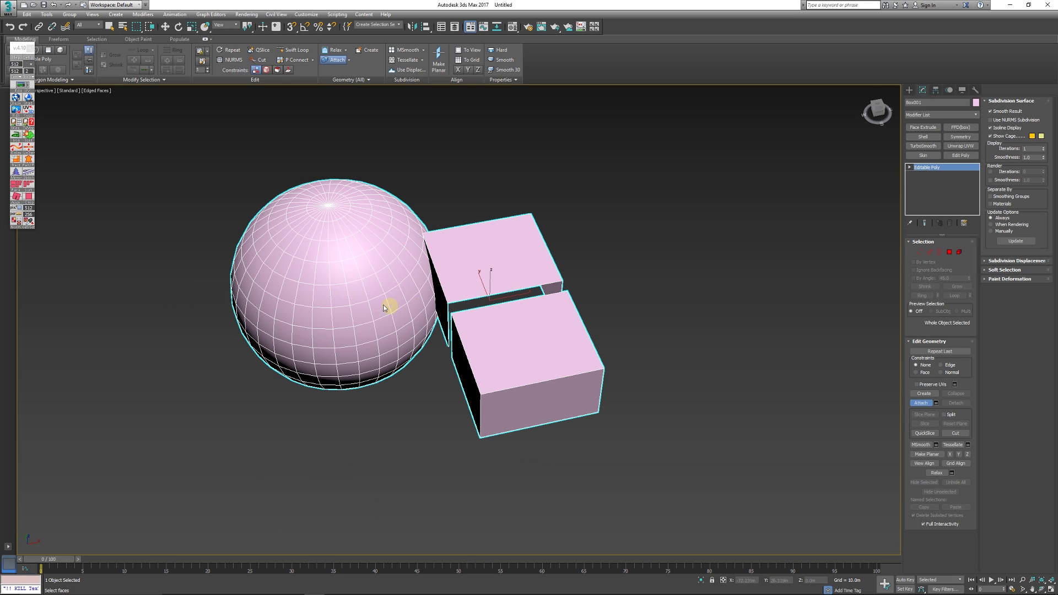
Step: Open the combined object's UVs in the UV editor with an Unwrap UVW modifier and enlarge the editor window
{"action": "left_click", "coordinate": [22, 85]}
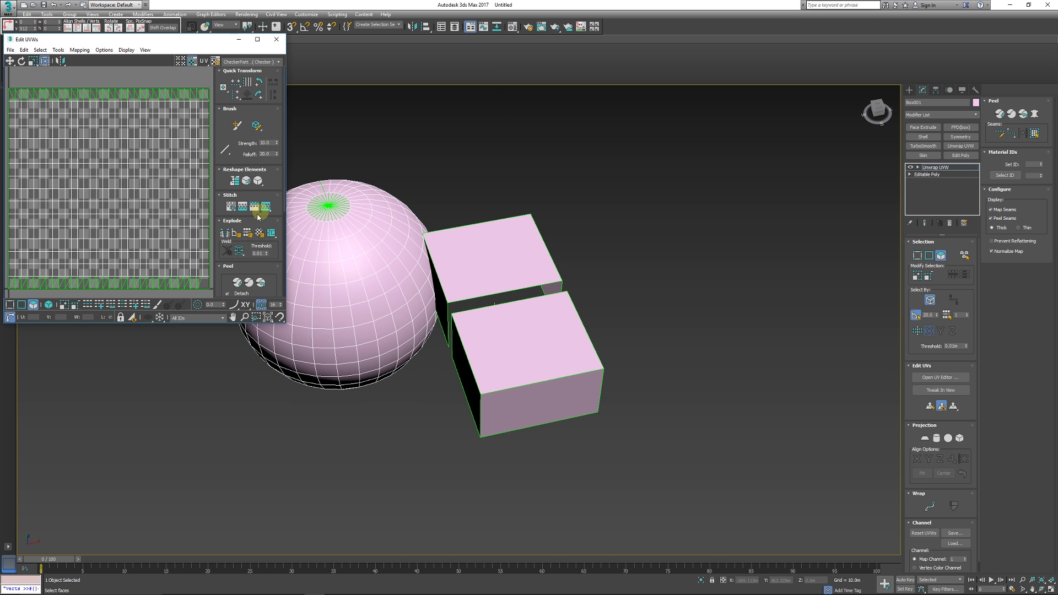
{"action": "left_click_drag", "start_coordinate": [287, 324], "coordinate": [355, 442]}
{"action": "scroll", "coordinate": [466, 373], "scroll_direction": "down", "scroll_amount": 4}
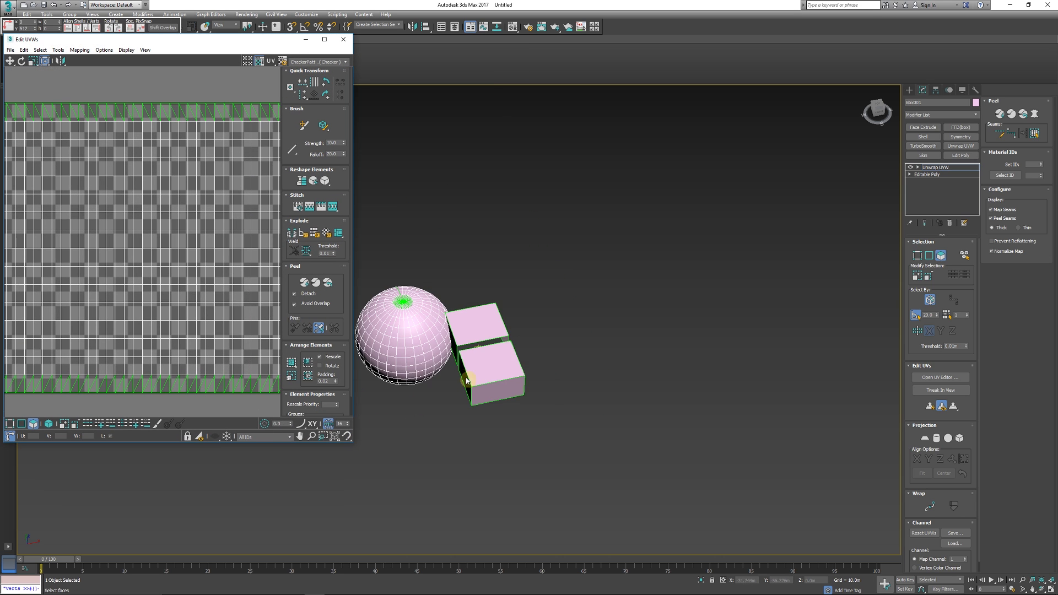
{"action": "middle_click_drag", "start_coordinate": [429, 368], "coordinate": [581, 334]}
{"action": "scroll", "coordinate": [116, 162], "scroll_direction": "down", "scroll_amount": 3}
Step: Select all the UV polygons of the sphere and boxes, and clear the selection
{"action": "left_click_drag", "start_coordinate": [42, 118], "coordinate": [295, 370]}
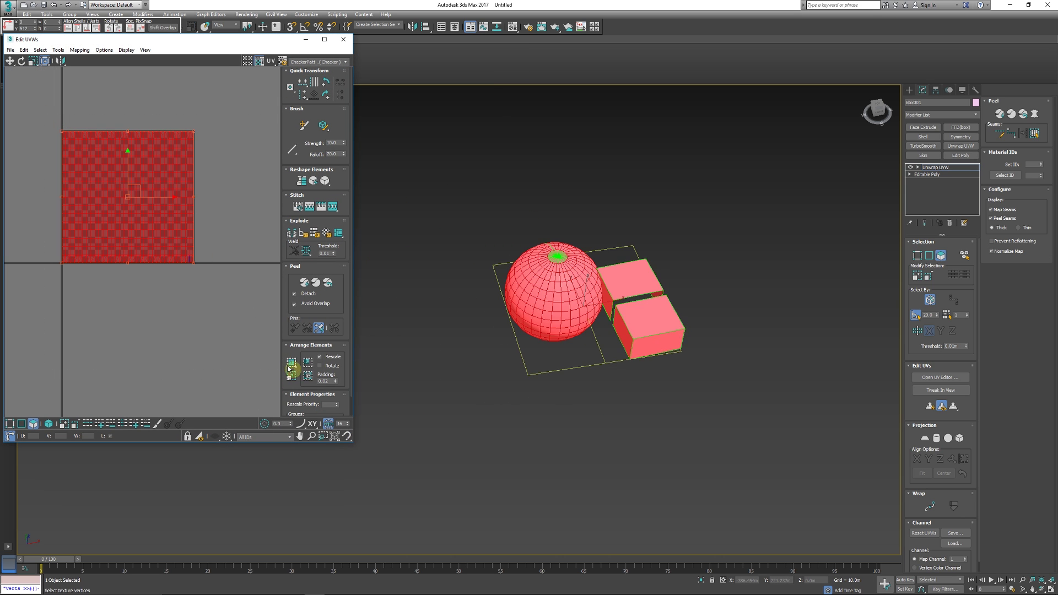
{"action": "scroll", "coordinate": [624, 326], "scroll_direction": "up", "scroll_amount": 3}
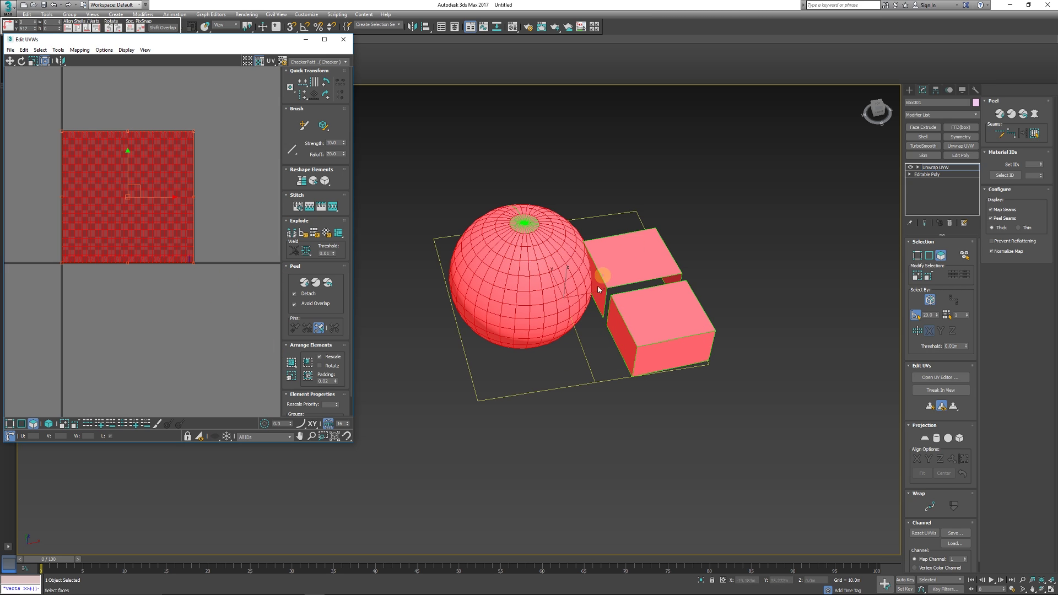
{"action": "left_click", "coordinate": [236, 301]}
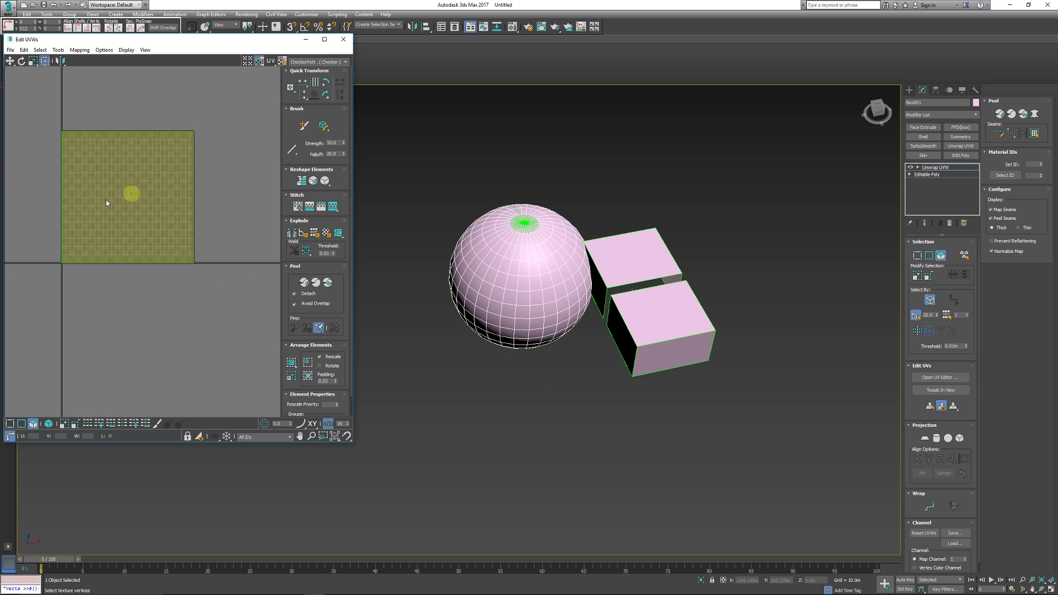